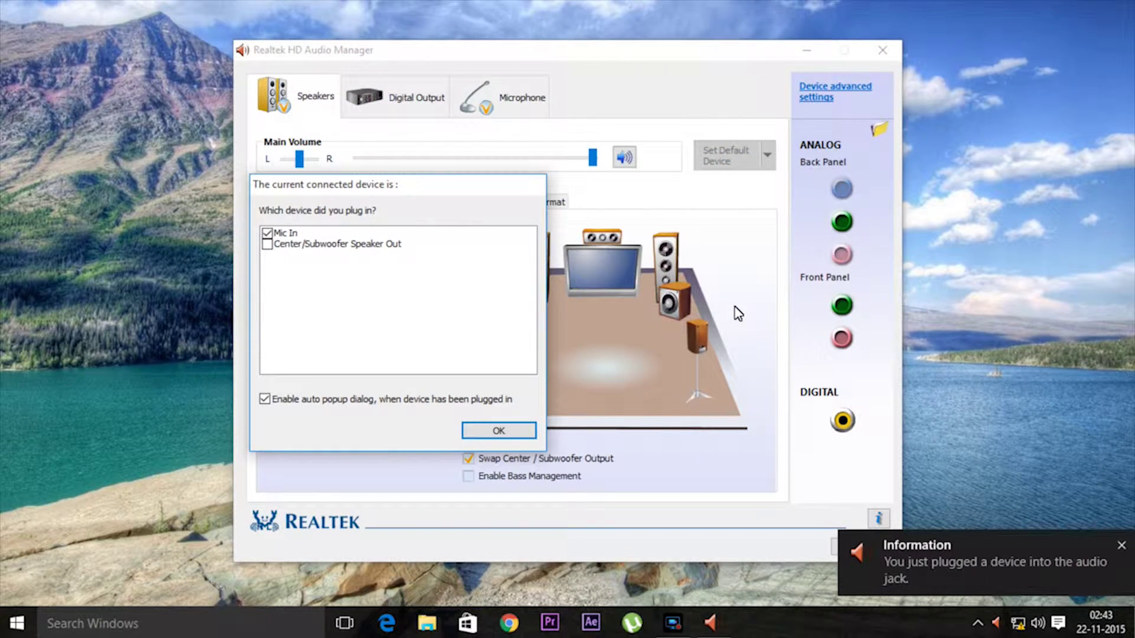
# Confirm the plugged-in iPhone as Mic In and close Realtek HD Audio Manager.
pyautogui.click(518, 435)
pyautogui.click(831, 544)
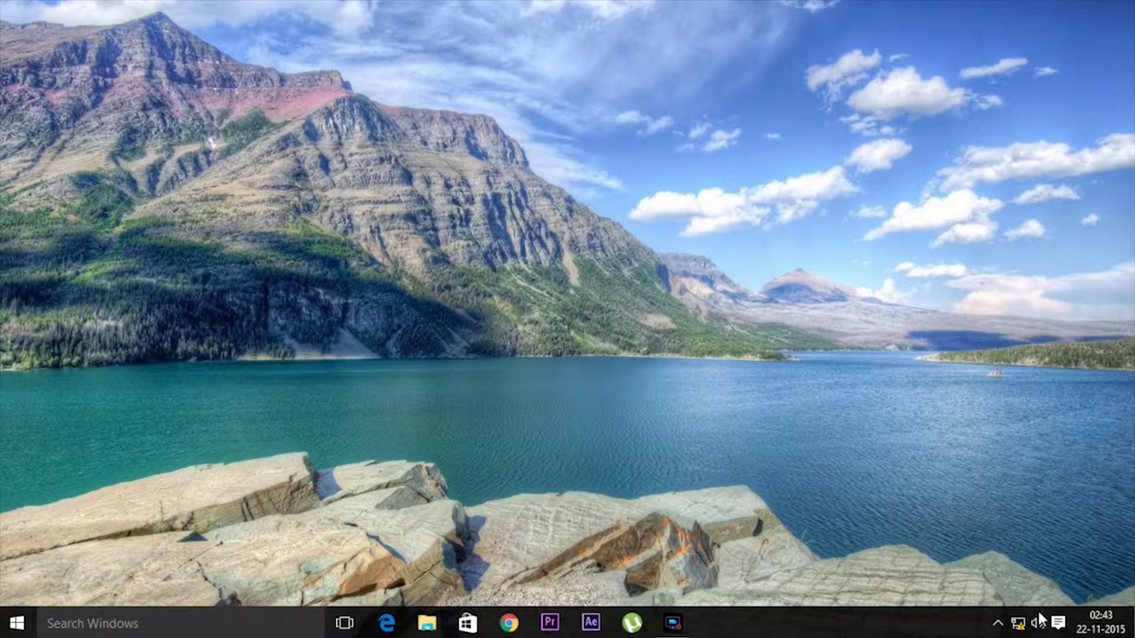
# Open Recording devices from the speaker tray icon and return to the Recording list showing the default Microphone.
pyautogui.rightClick(1040, 624)
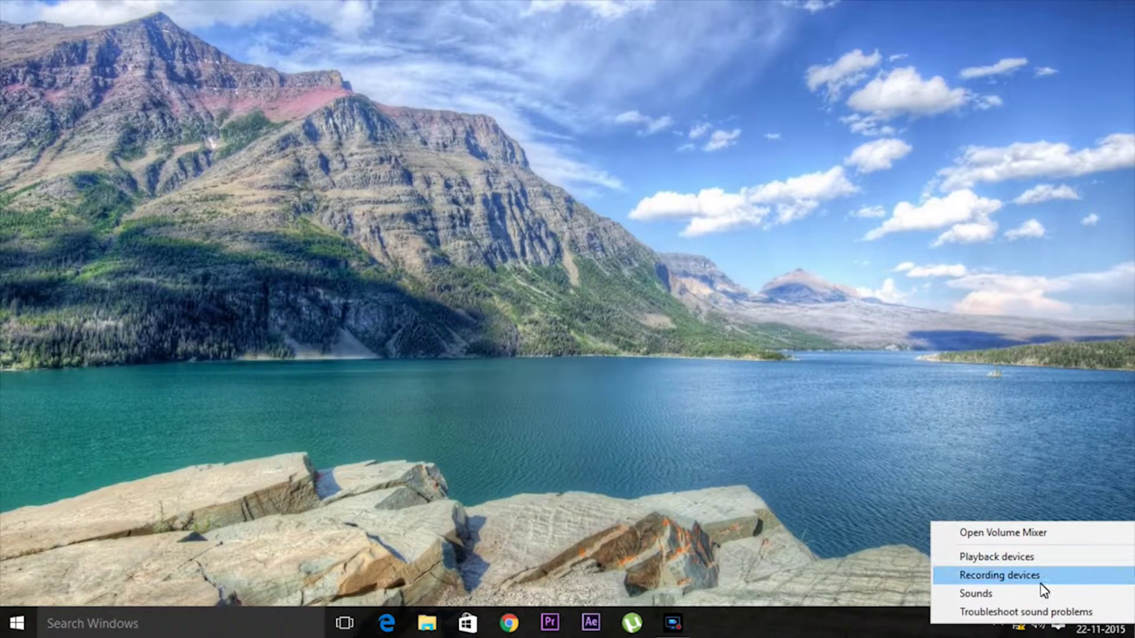
pyautogui.click(948, 577)
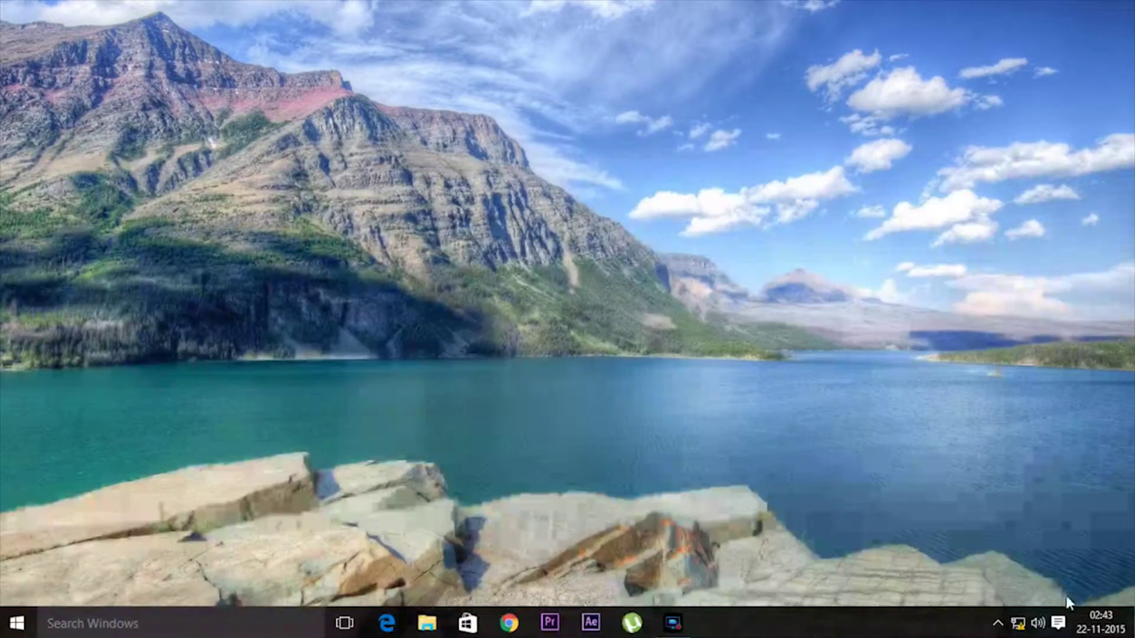
pyautogui.click(1039, 624)
pyautogui.click(1039, 624)
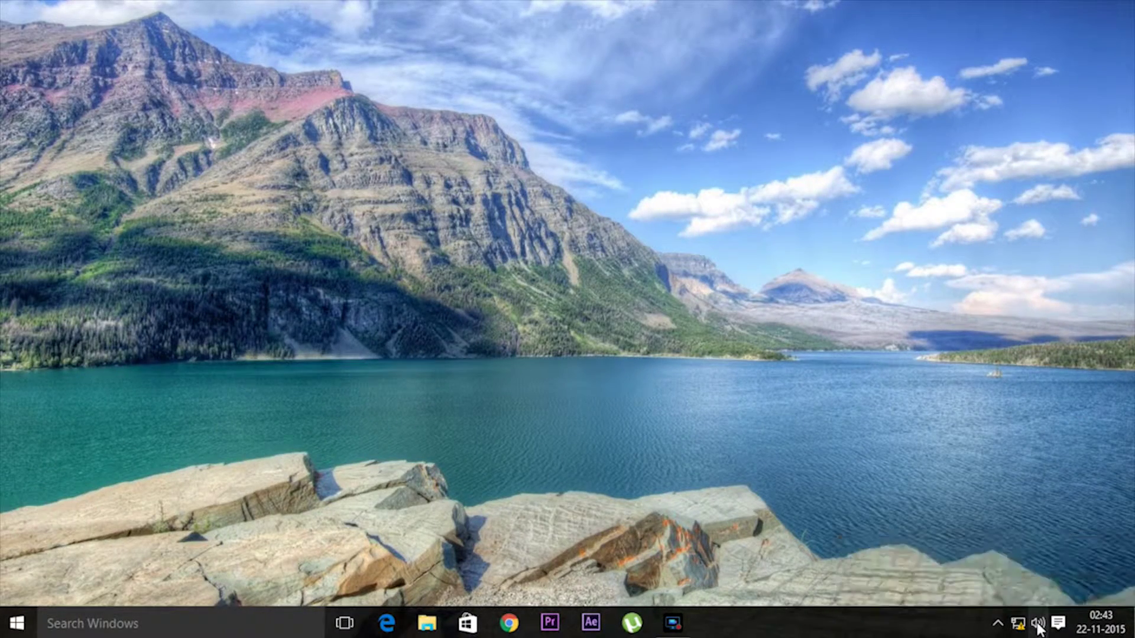
pyautogui.rightClick(1039, 624)
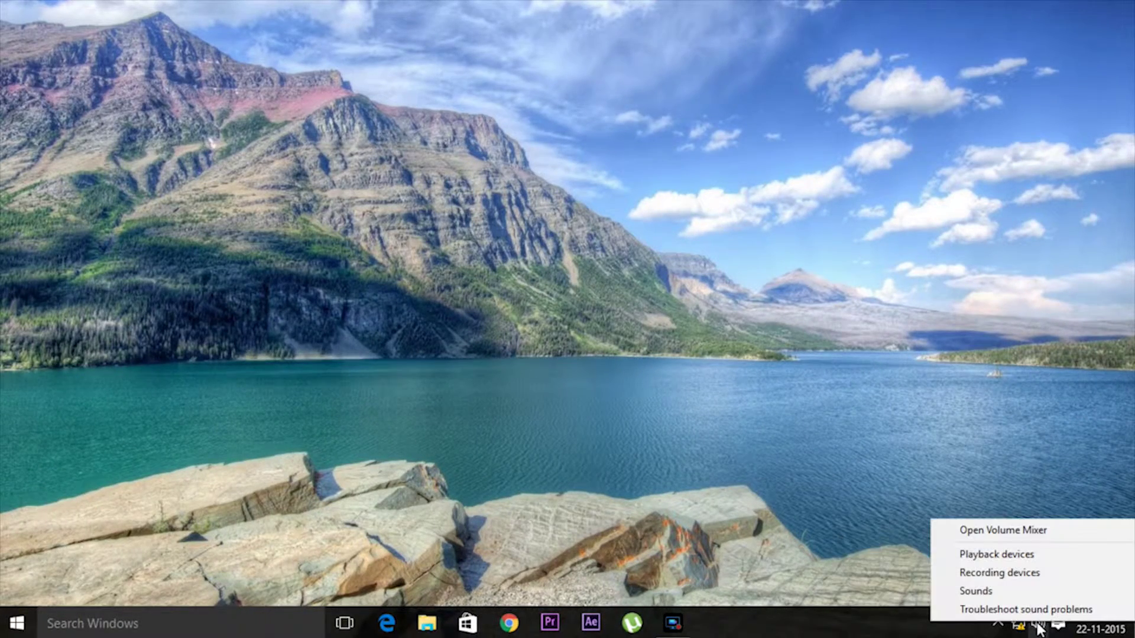
pyautogui.click(1018, 577)
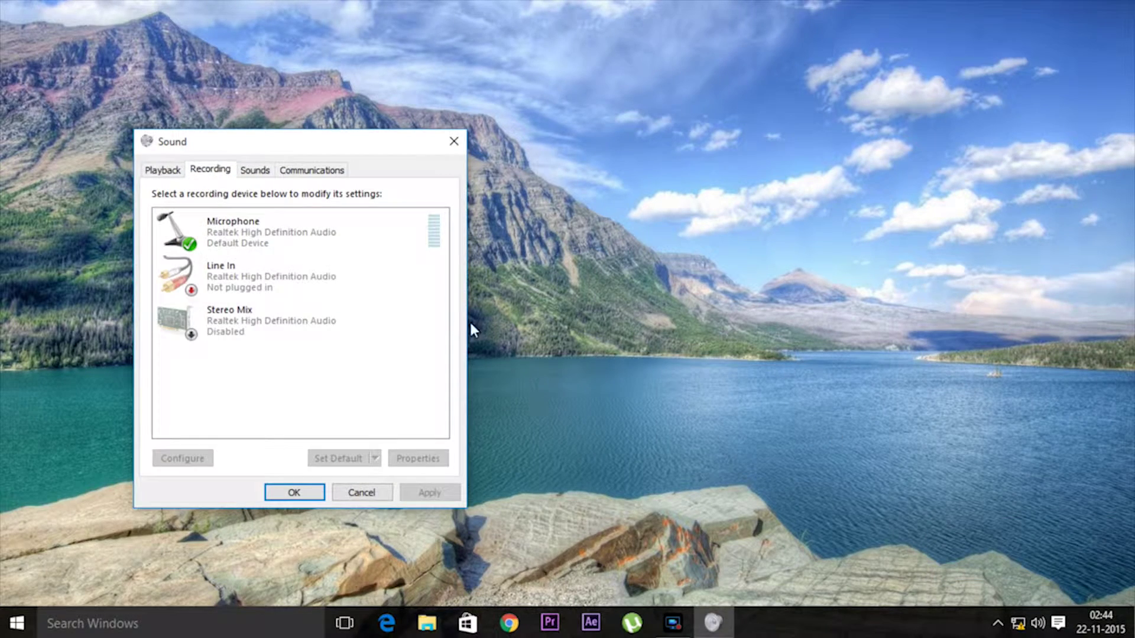
pyautogui.click(162, 171)
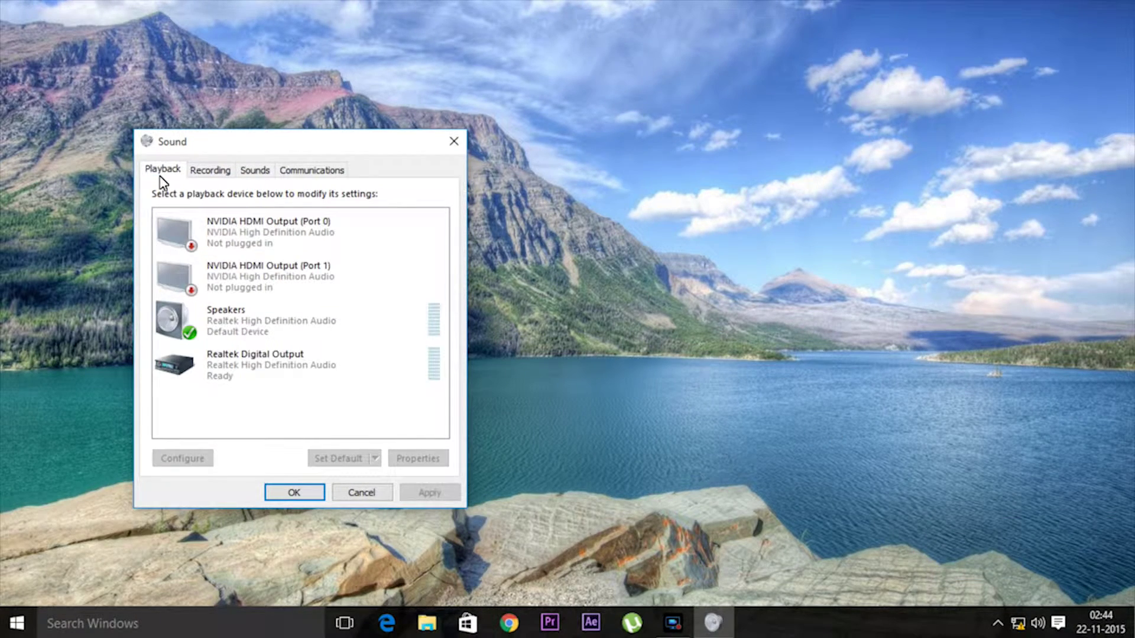
pyautogui.click(210, 172)
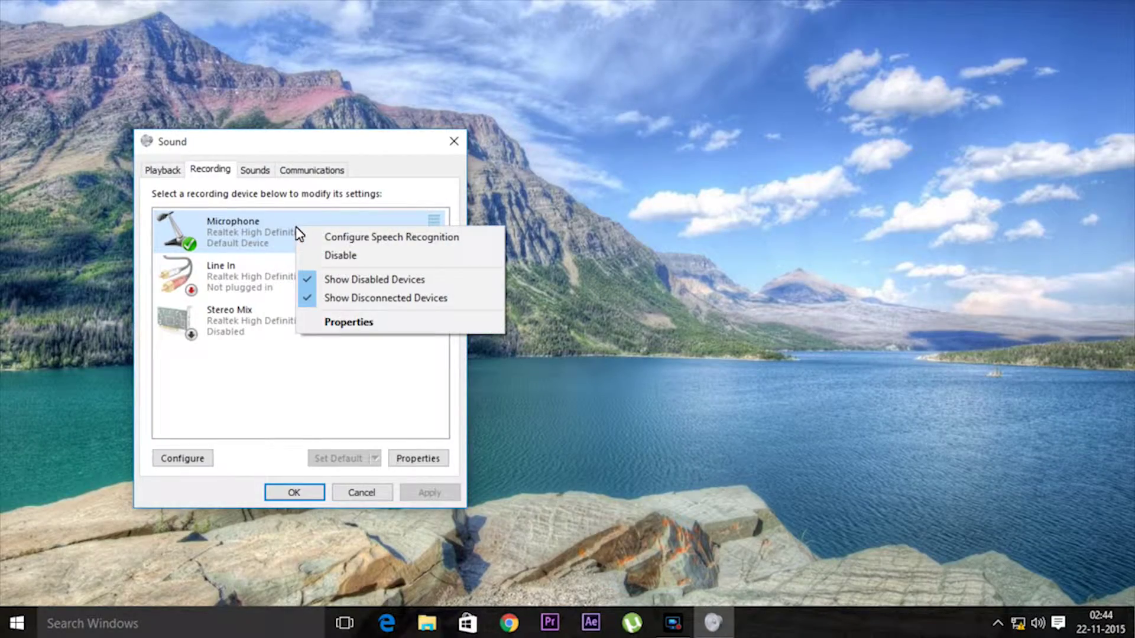
# Open Microphone Properties on the Levels tab, showing level 100 and +10.0 dB boost.
pyautogui.click(393, 321)
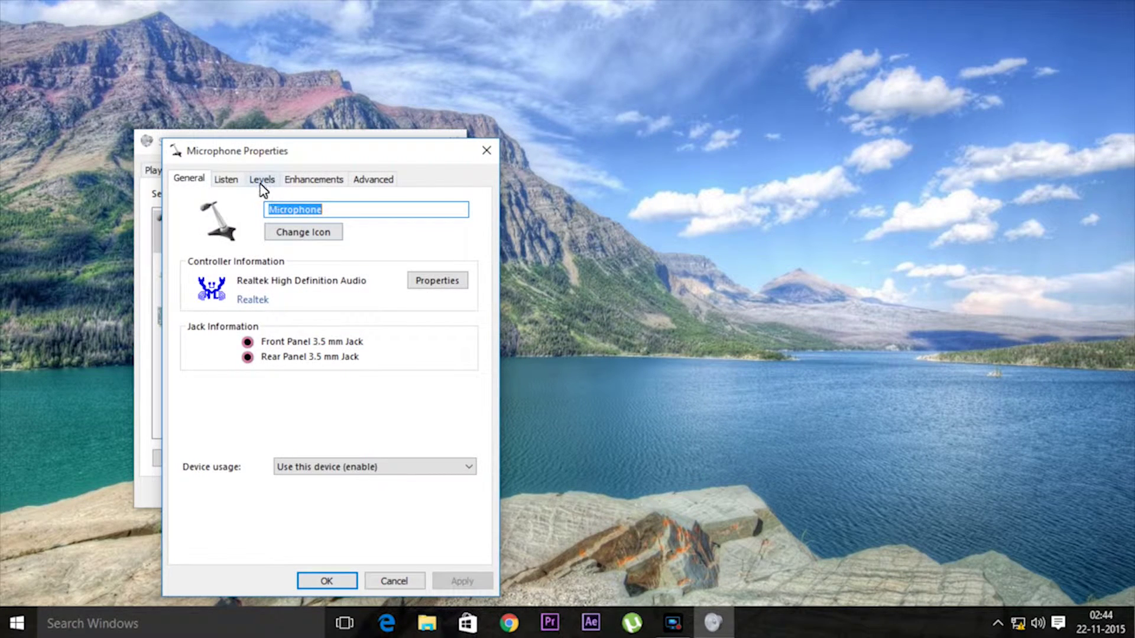
pyautogui.click(263, 180)
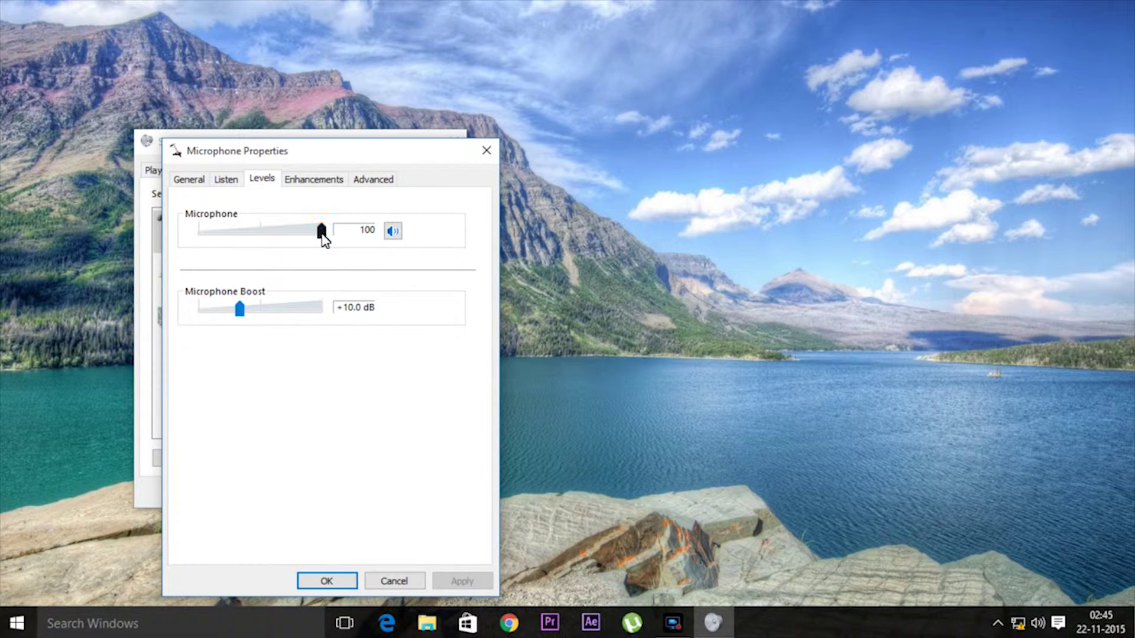
# Drag the Microphone level slider down to 73, leaving Microphone Boost at +10.0 dB.
pyautogui.moveTo(308, 233); pyautogui.dragTo(286, 233)
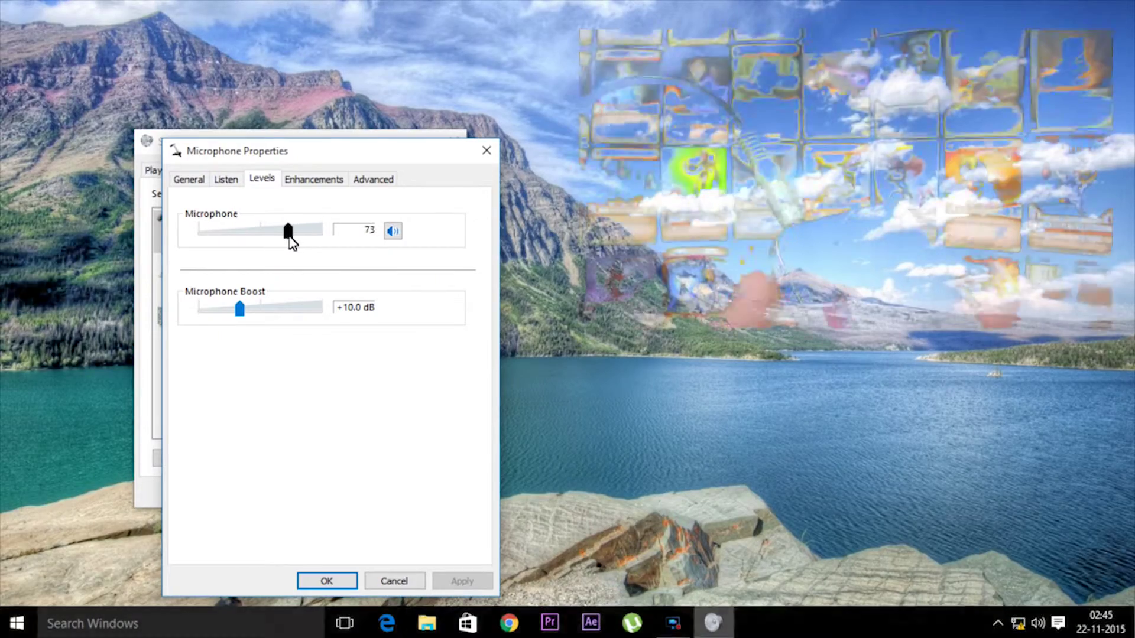